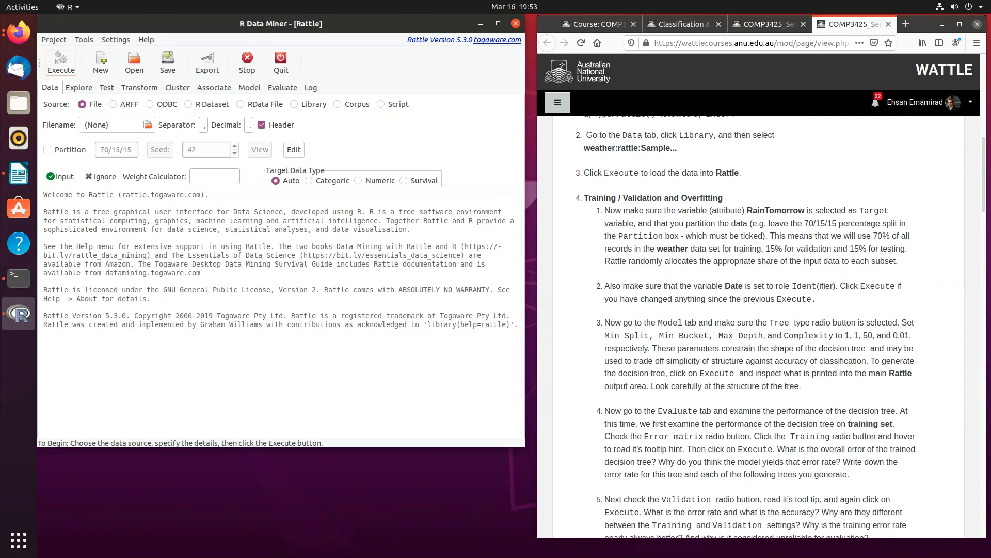
# - Load the example weather.csv (366 observations, 70/15/15 split) and confirm Date as Ident, RainTomorrow as Target
pyautogui.click(65, 67)
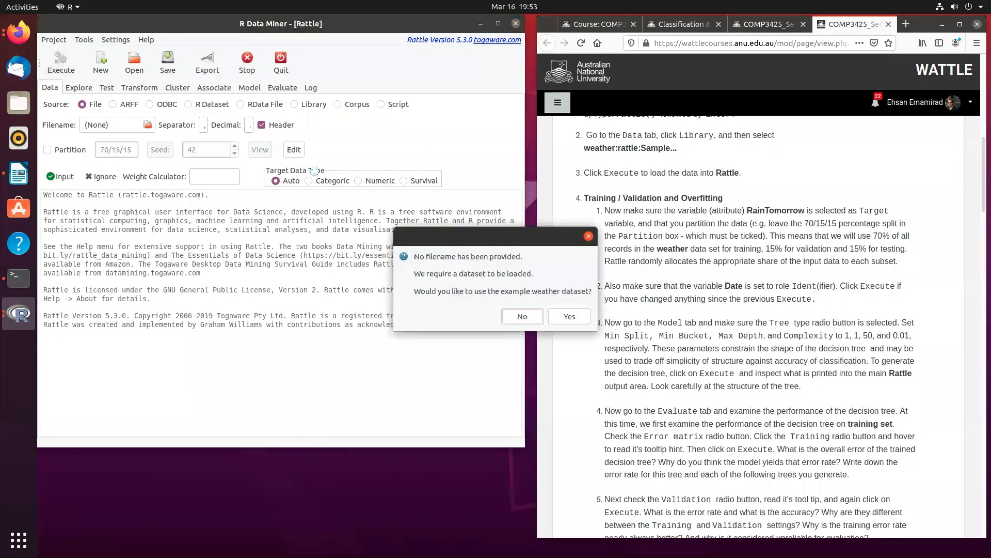
pyautogui.click(568, 316)
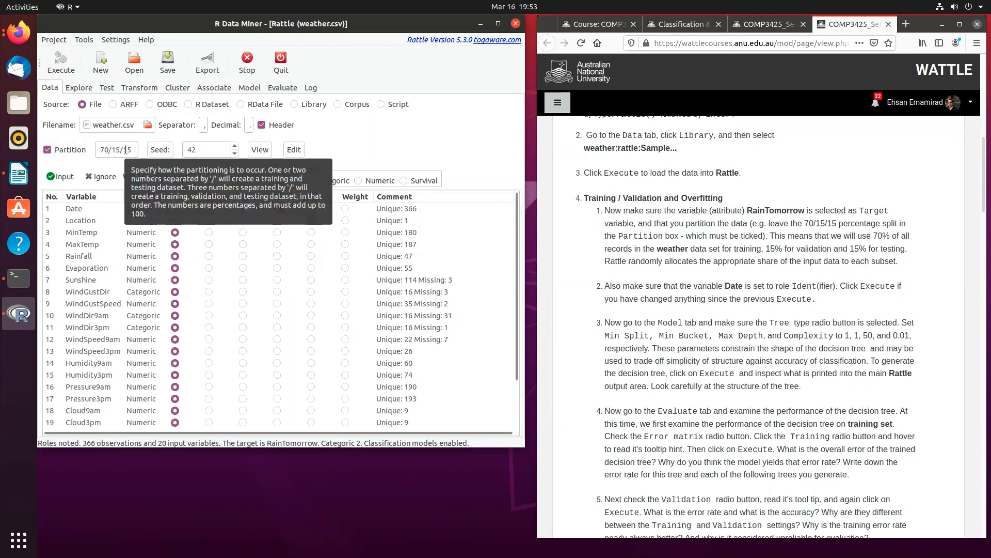
pyautogui.moveTo(128, 153)
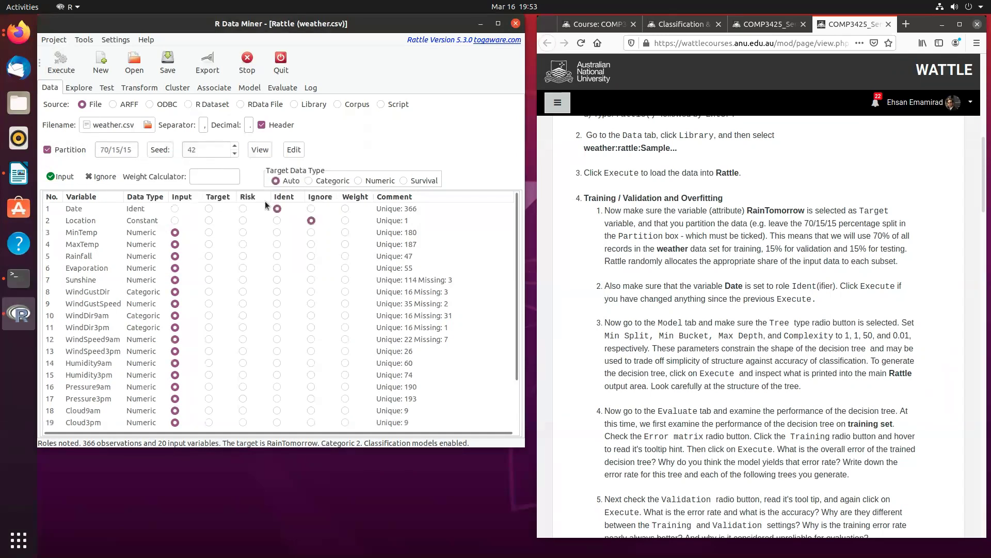
pyautogui.click(73, 209)
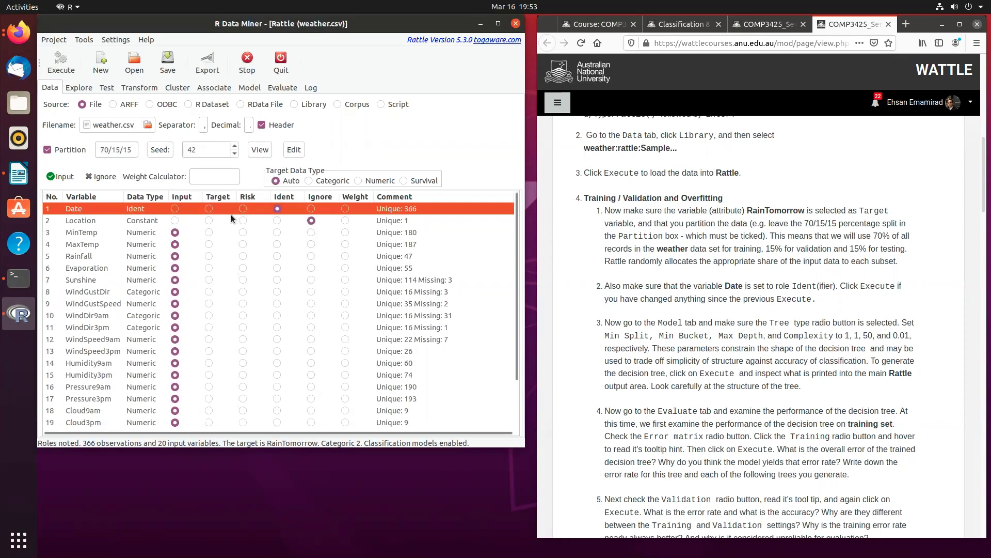
pyautogui.scroll(-2, 230, 214)
pyautogui.click(97, 424)
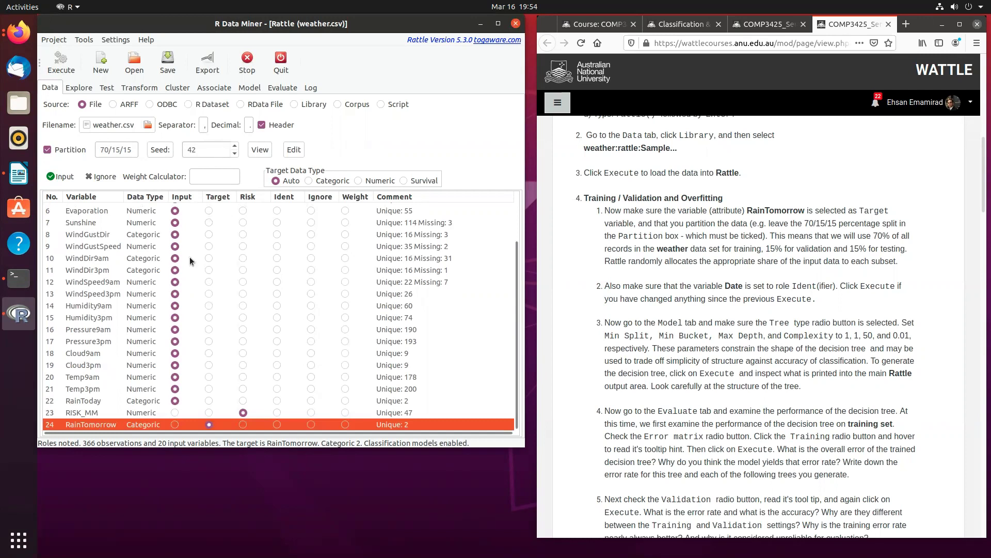
pyautogui.scroll(2, 185, 251)
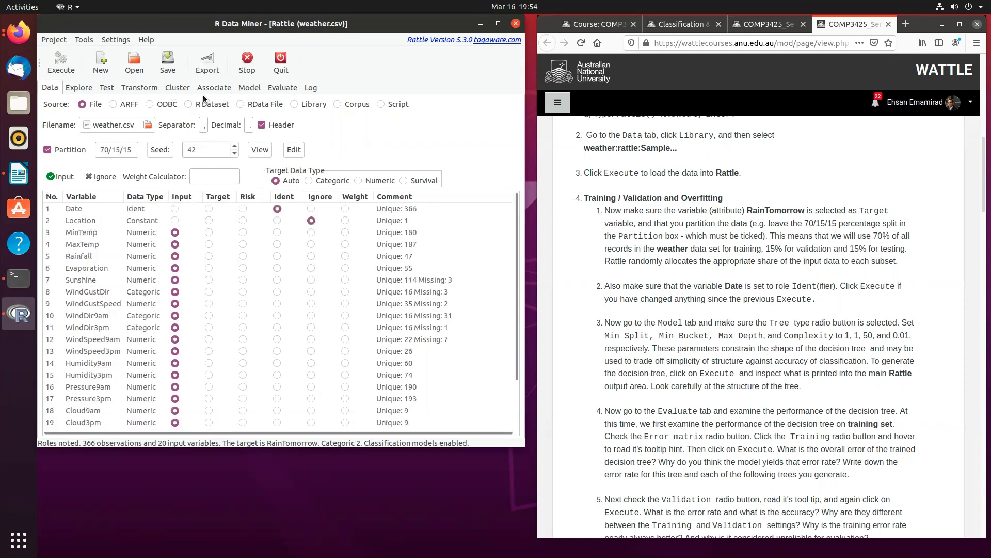
# - On the Model tab's Tree options, enter 1 for Min Split and Min Bucket, keeping Max Depth 30, Complexity 0.01
pyautogui.click(249, 86)
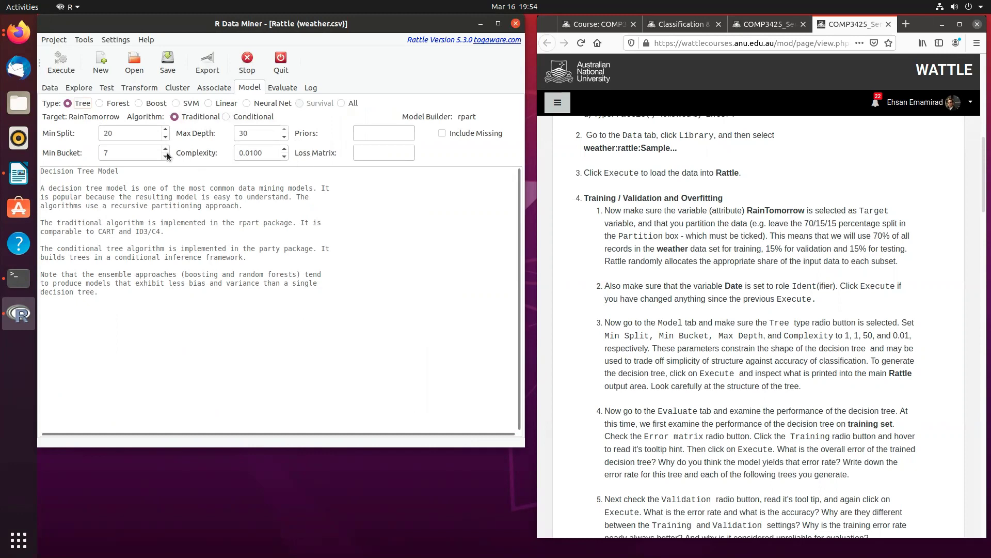
pyautogui.moveTo(167, 153)
pyautogui.doubleClick(116, 134)
pyautogui.write('1')
pyautogui.click(98, 152)
pyautogui.press('BackSpace')
pyautogui.write('1')
pyautogui.click(238, 133)
pyautogui.moveTo(891, 335); pyautogui.dragTo(834, 336)
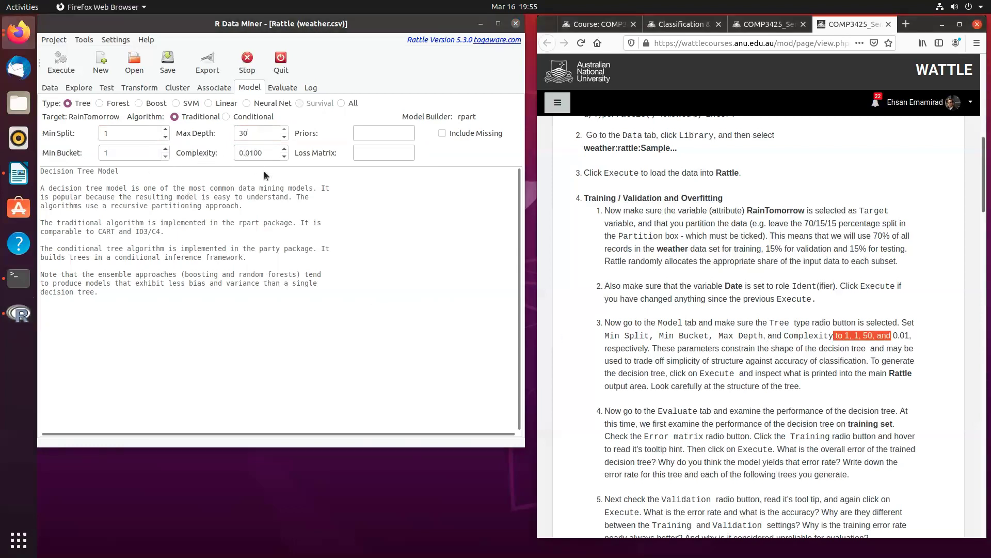
# - Build the RainTomorrow decision tree, draw its diagram, and scroll through the printed rules
pyautogui.click(69, 68)
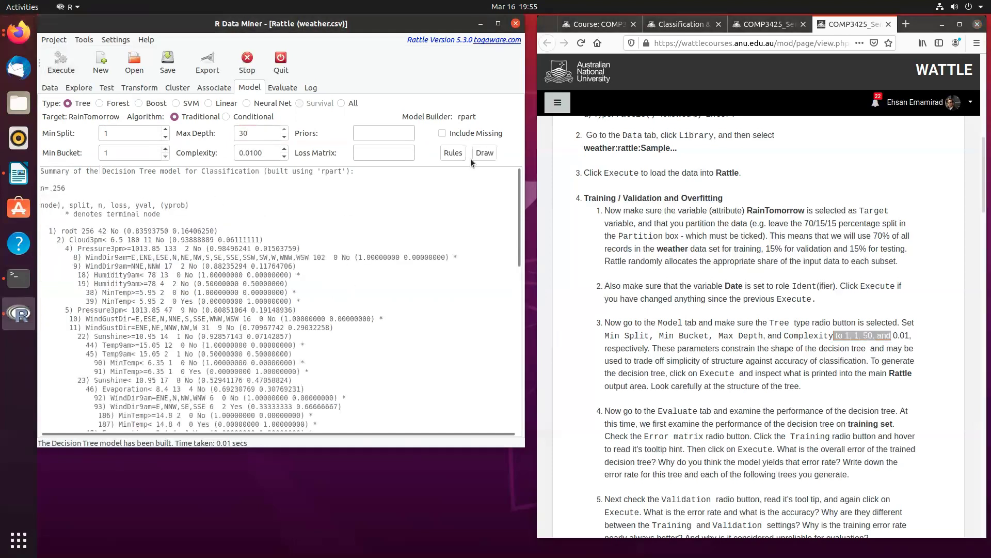
pyautogui.click(485, 153)
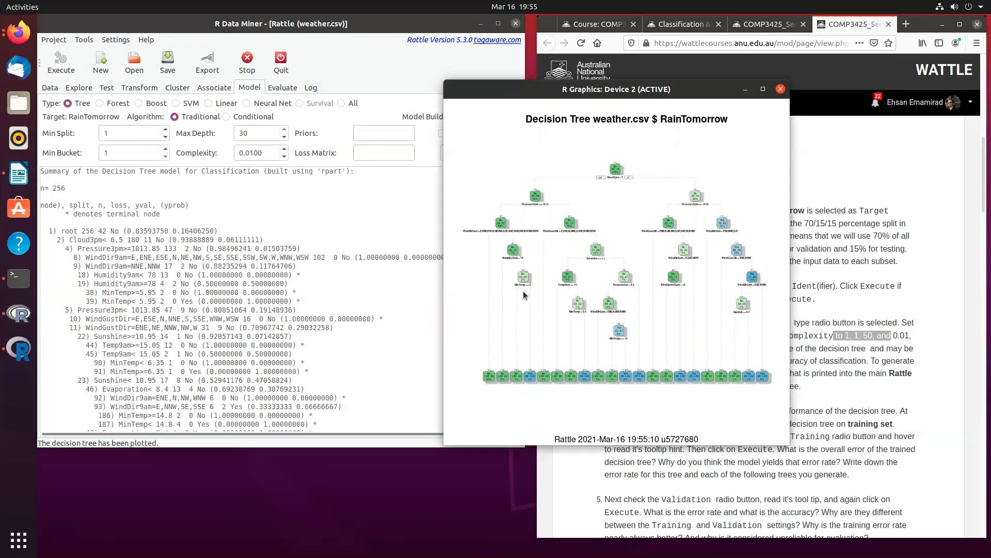
pyautogui.scroll(-5, 232, 303)
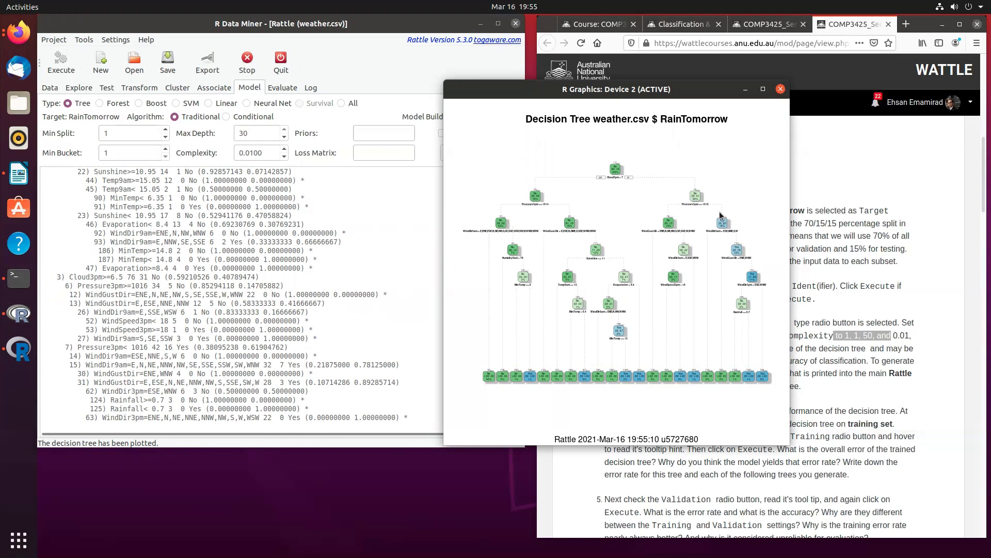
# - Close the tree plot and run an Error Matrix on Training data, giving 1.6% overall error
pyautogui.click(781, 89)
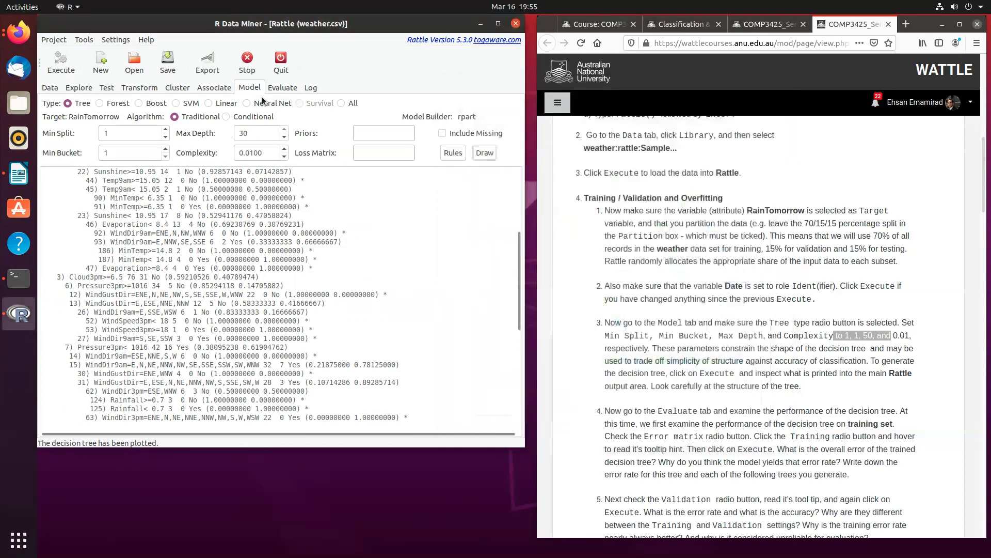
pyautogui.click(283, 87)
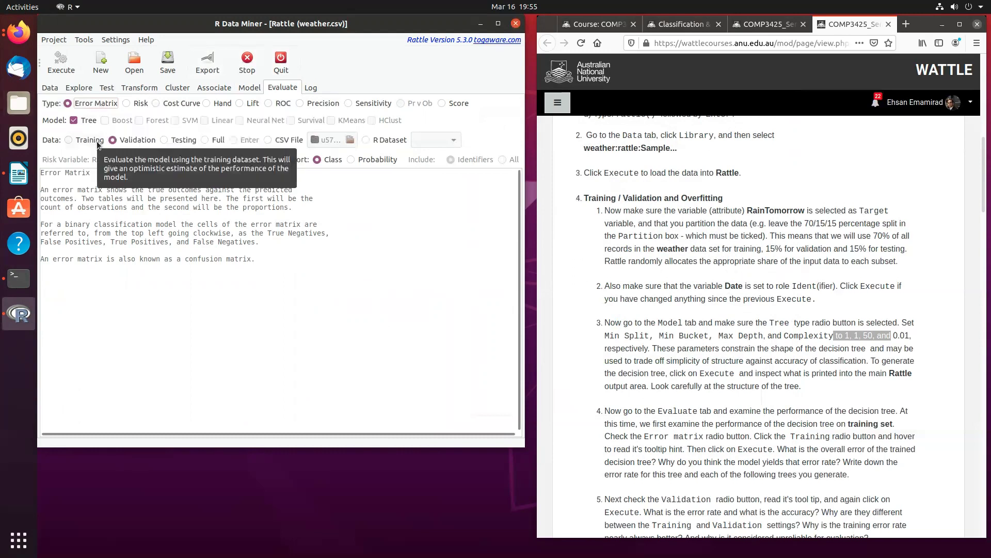
pyautogui.click(70, 141)
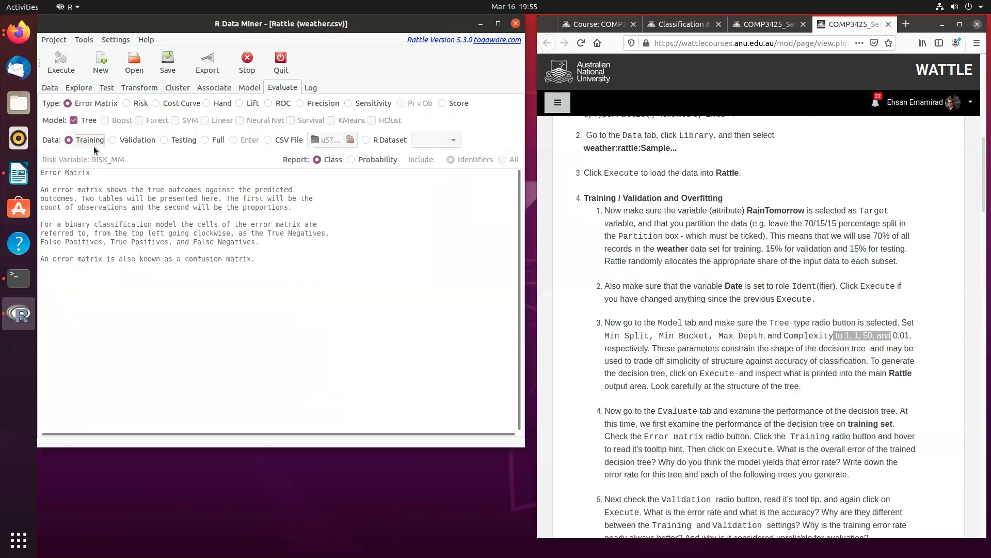
pyautogui.click(61, 63)
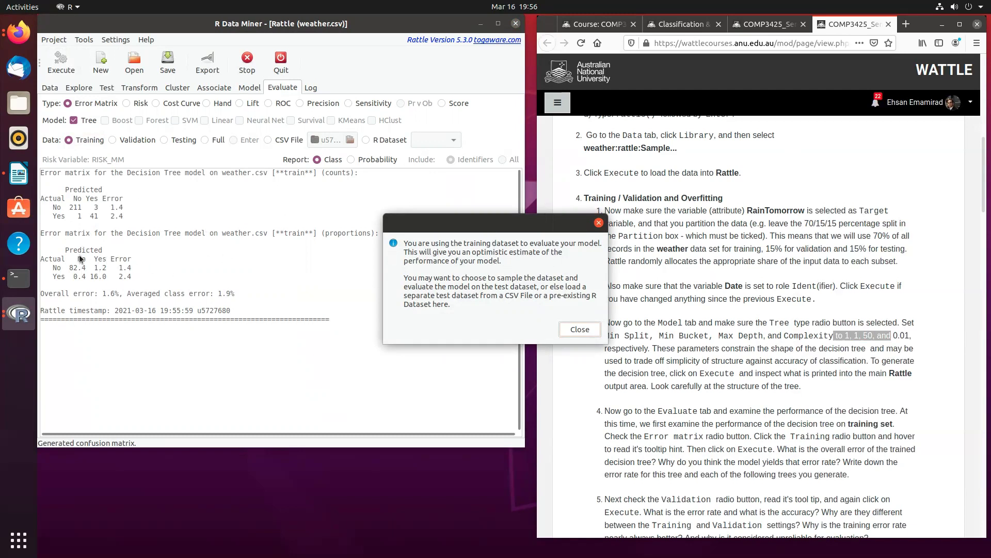
pyautogui.moveTo(540, 253); pyautogui.dragTo(482, 253)
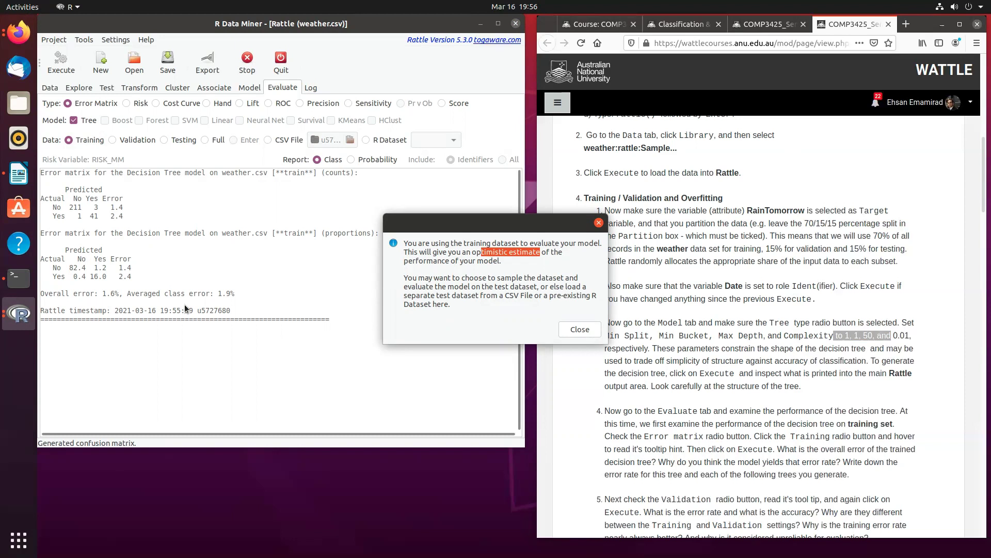
# - Dismiss the warning, compute the validation error matrix, then the testing one showing 28.5% overall error
pyautogui.click(575, 330)
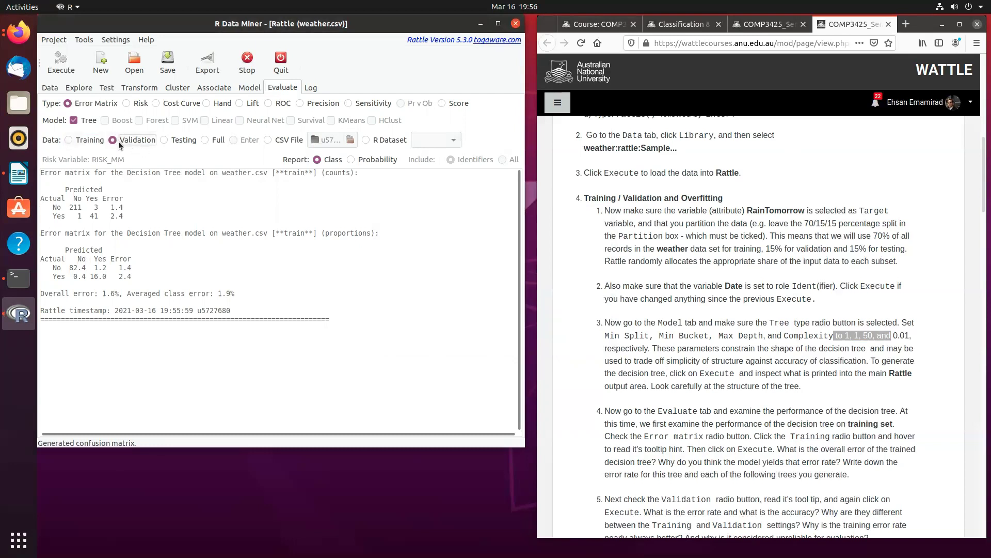
pyautogui.moveTo(121, 143)
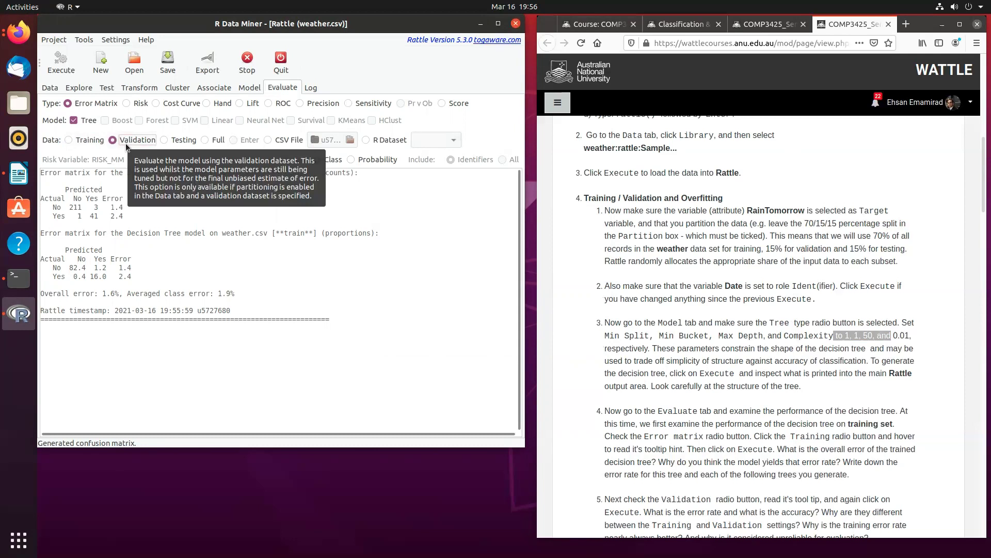
pyautogui.click(61, 61)
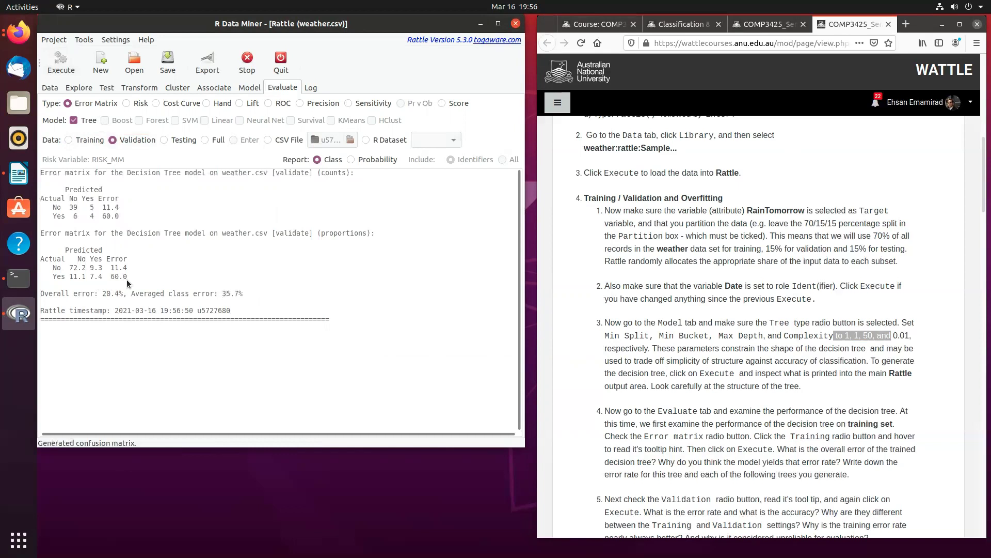
pyautogui.click(164, 140)
pyautogui.click(61, 61)
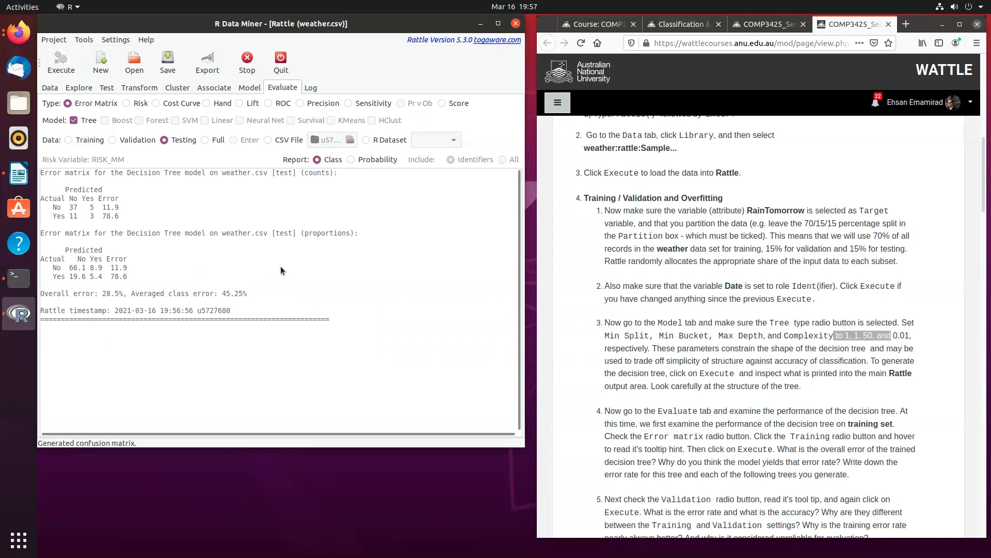
# - Plot the ROC curve on the training data, dismissing the warning and closing the plot
pyautogui.click(269, 104)
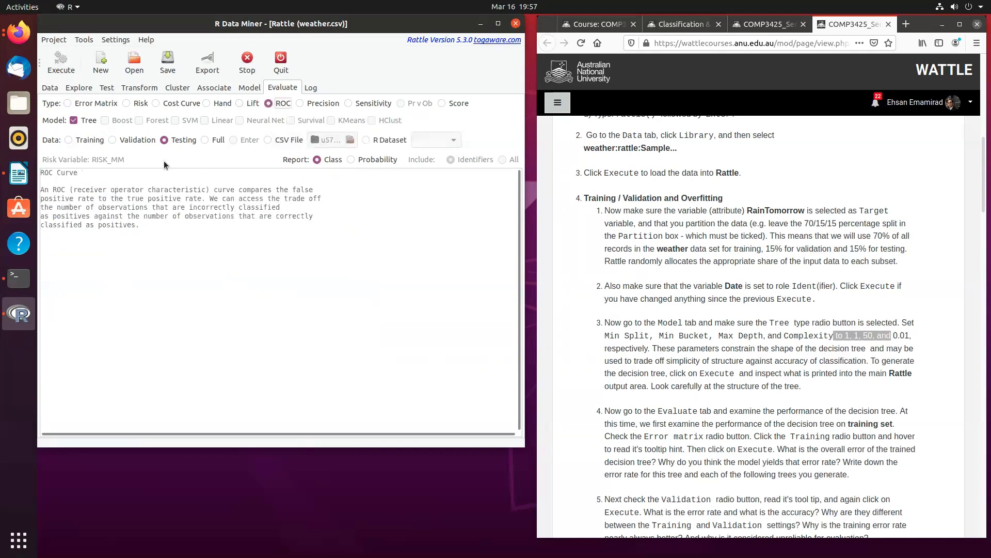
pyautogui.click(72, 137)
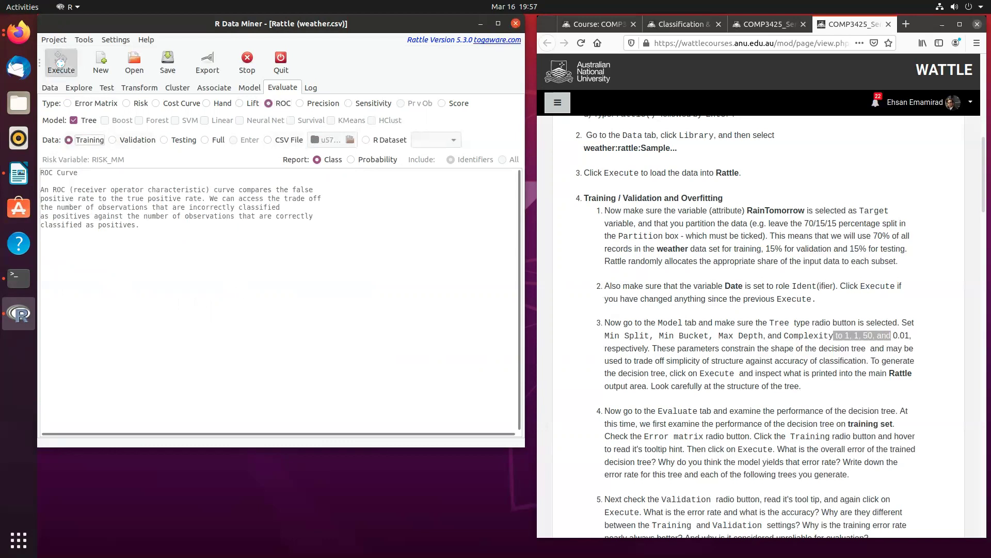
pyautogui.click(61, 63)
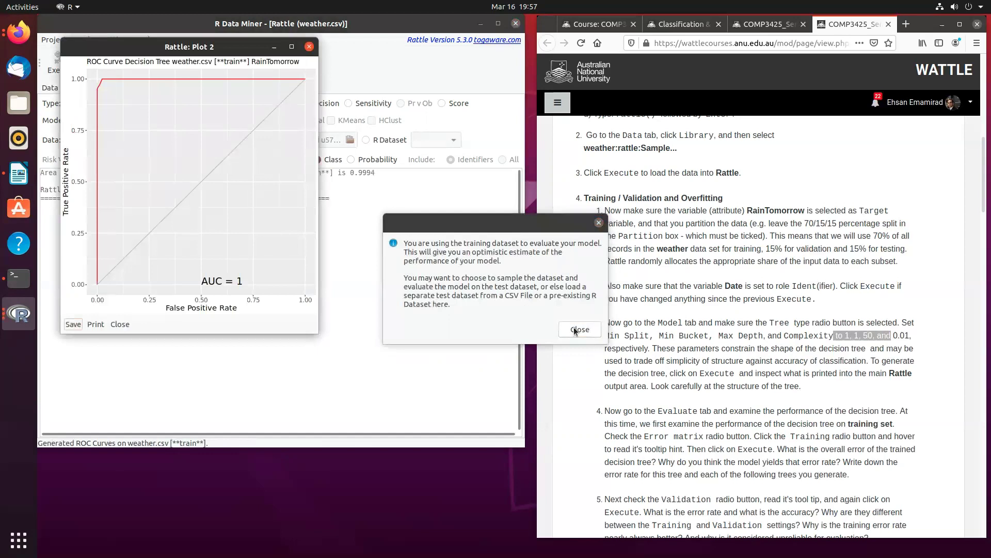
pyautogui.click(579, 329)
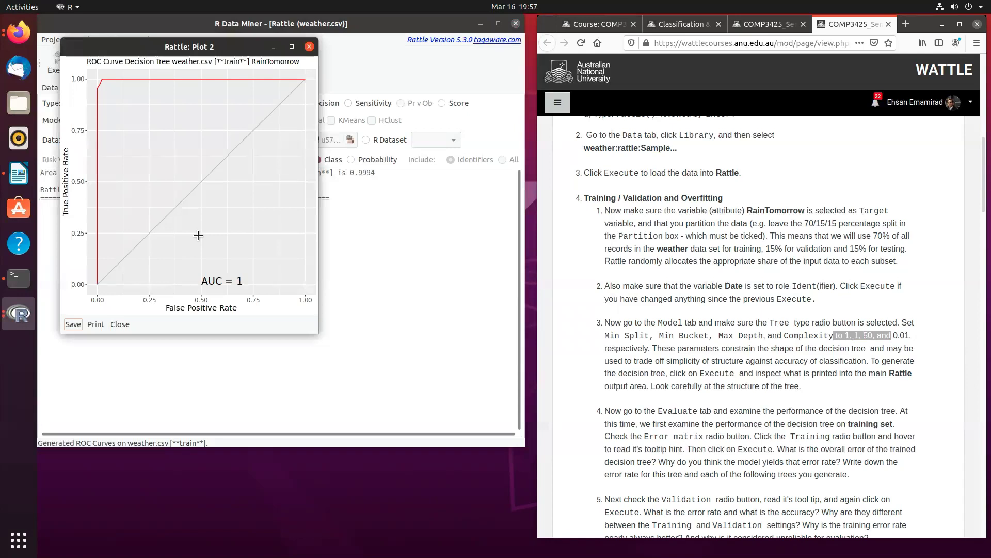
pyautogui.click(309, 47)
# - Plot the validation (AUC 0.6034) and testing (AUC 0.5833) ROC curves, moving the testing plot aside
pyautogui.click(113, 139)
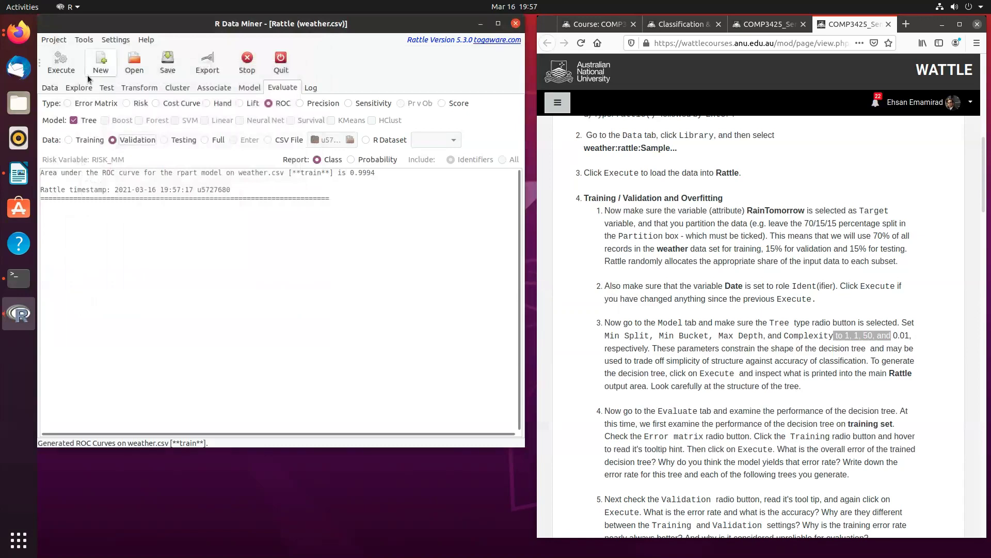
pyautogui.click(62, 62)
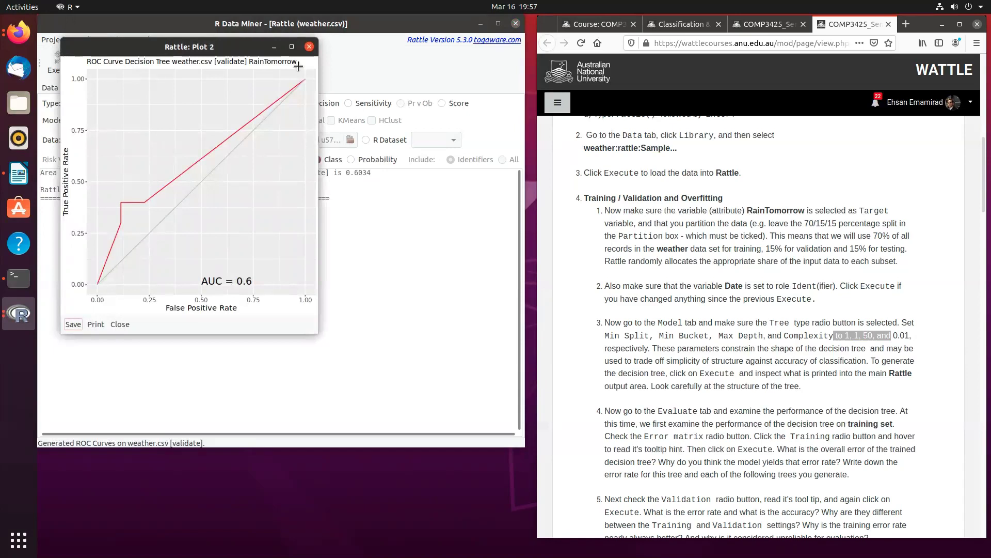
pyautogui.click(309, 47)
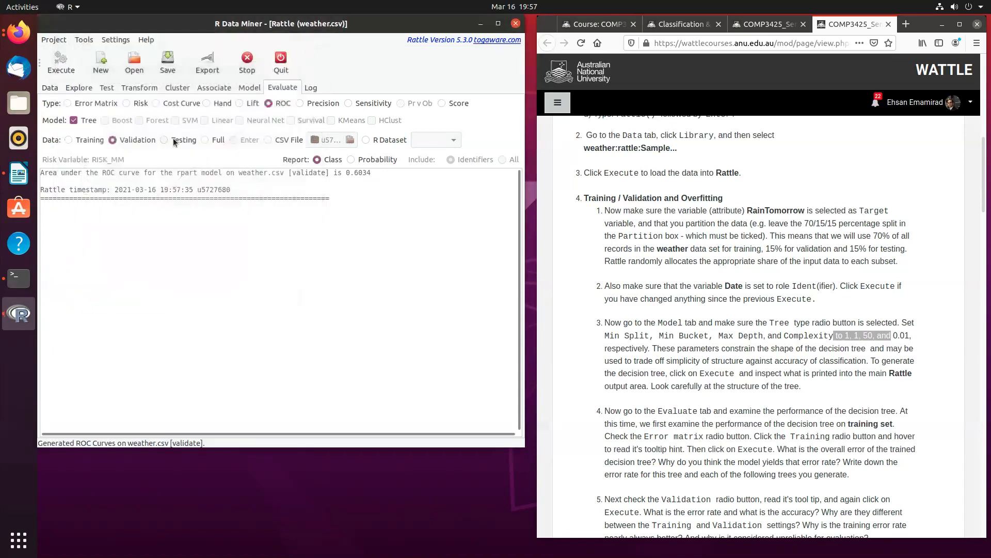
pyautogui.click(163, 140)
pyautogui.click(61, 62)
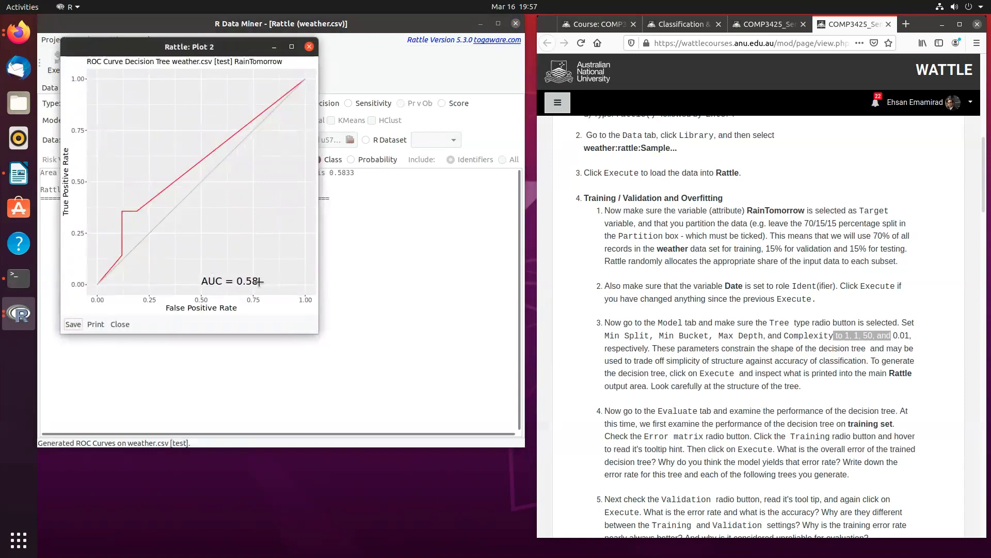
pyautogui.moveTo(222, 47); pyautogui.dragTo(574, 96)
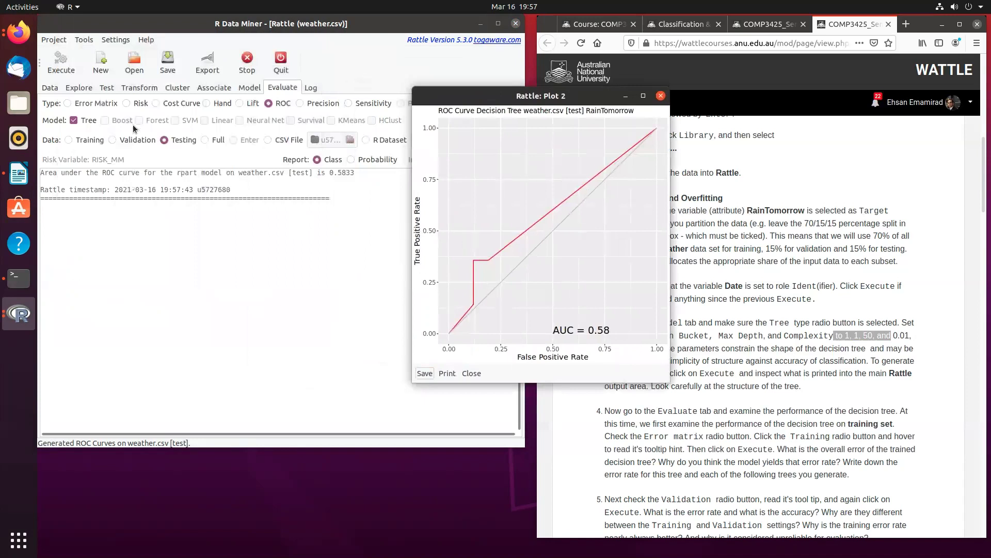
# - Set the evaluation type back to Error Matrix, then rearrange and close the testing ROC plot
pyautogui.click(67, 102)
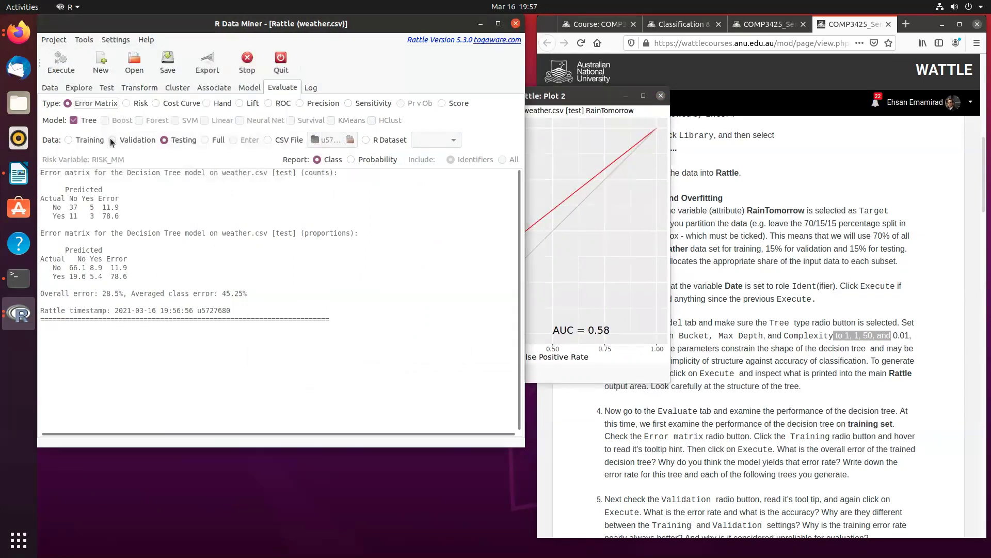
pyautogui.moveTo(571, 100); pyautogui.dragTo(696, 117)
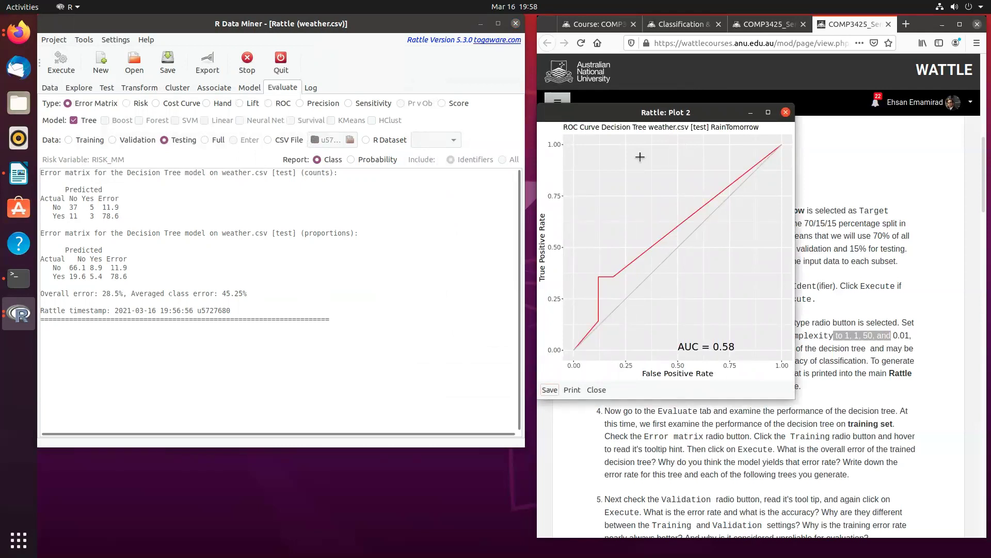
pyautogui.click(350, 81)
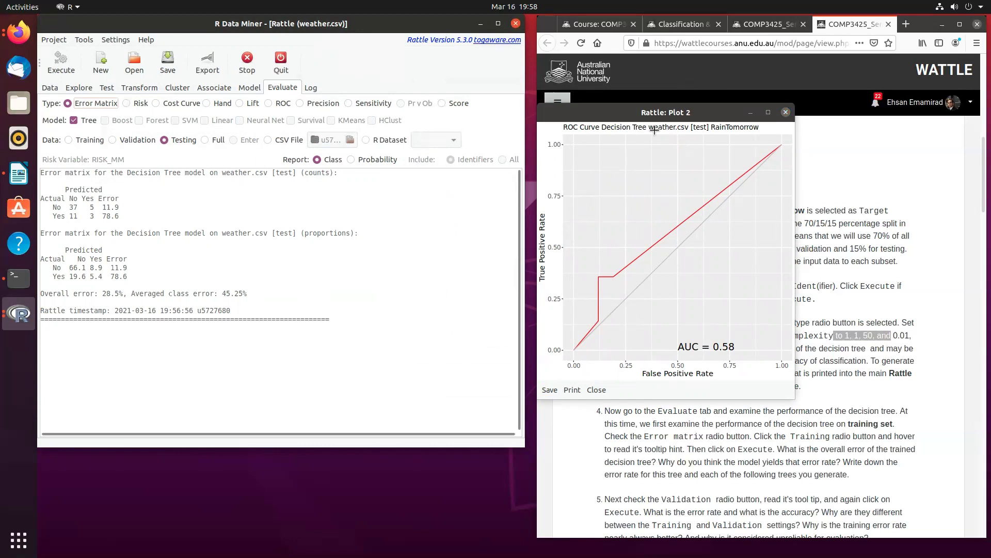
pyautogui.moveTo(646, 106); pyautogui.dragTo(376, 110)
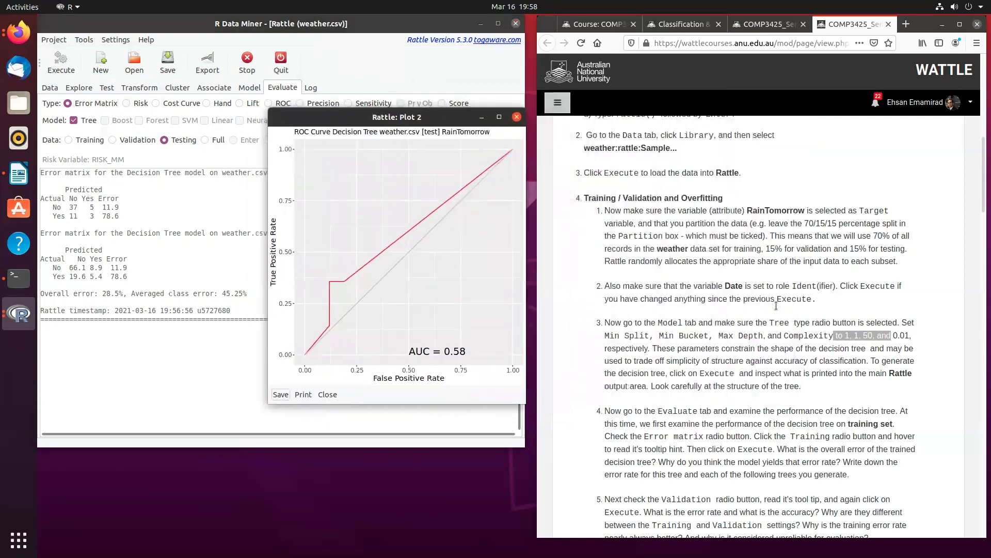
pyautogui.click(517, 117)
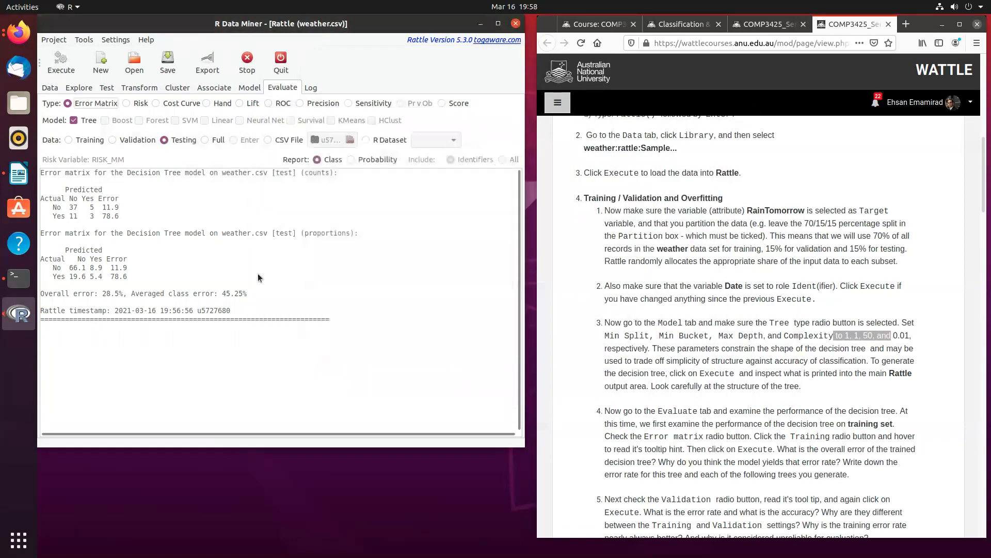
# - Return to the Model tab to review the printed tree rules with Min Split 1, Min Bucket 1, Max Depth 30
pyautogui.click(248, 88)
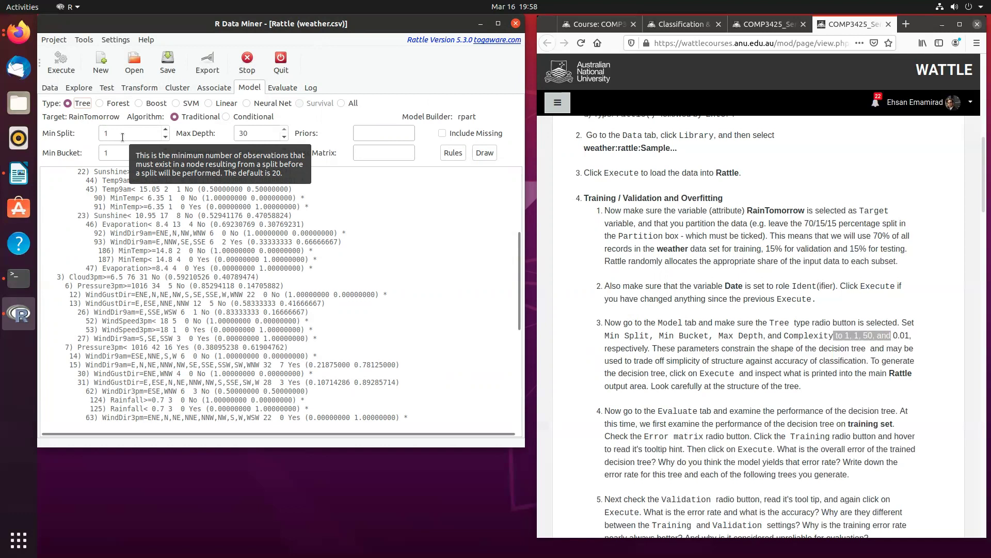
pyautogui.scroll(-5, 791, 367)
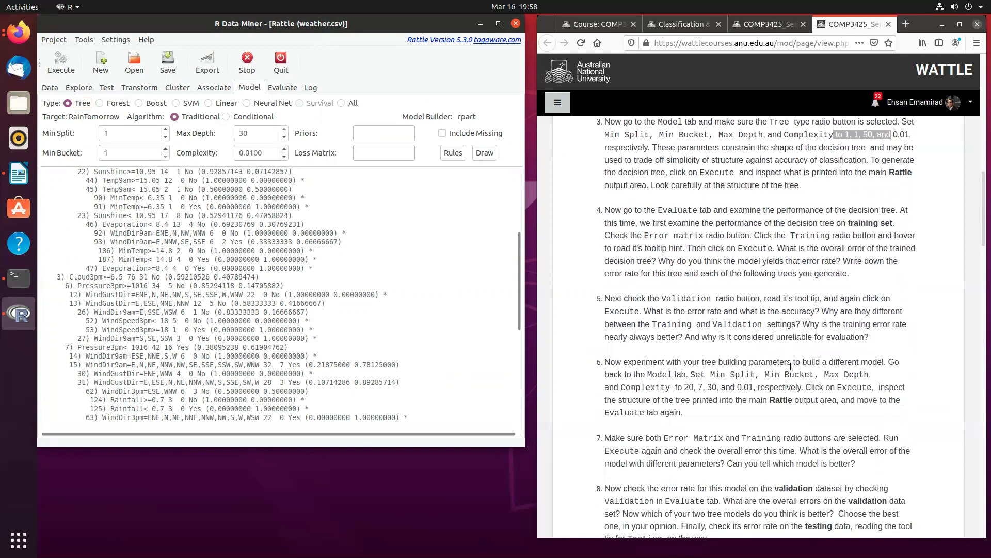
pyautogui.scroll(-2, 789, 368)
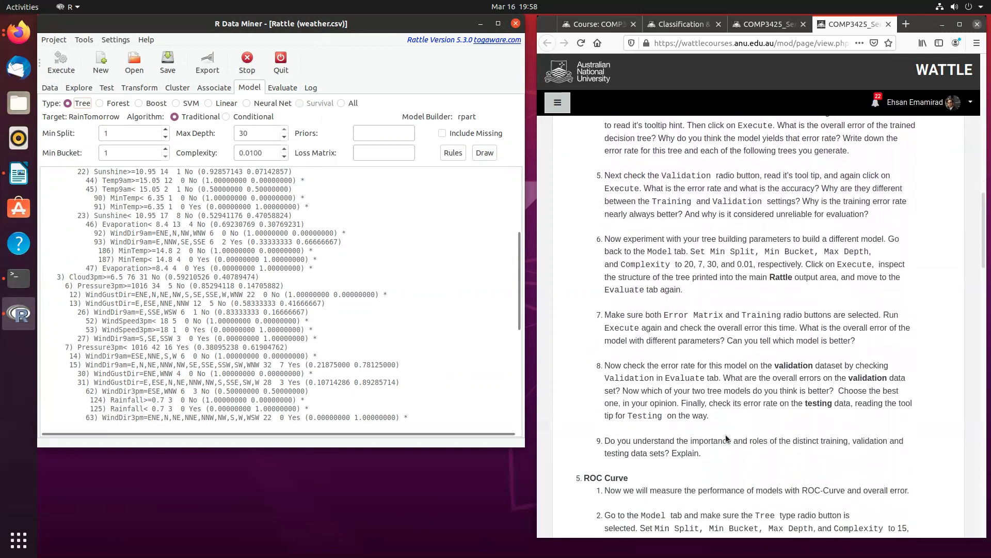
pyautogui.scroll(-2, 697, 434)
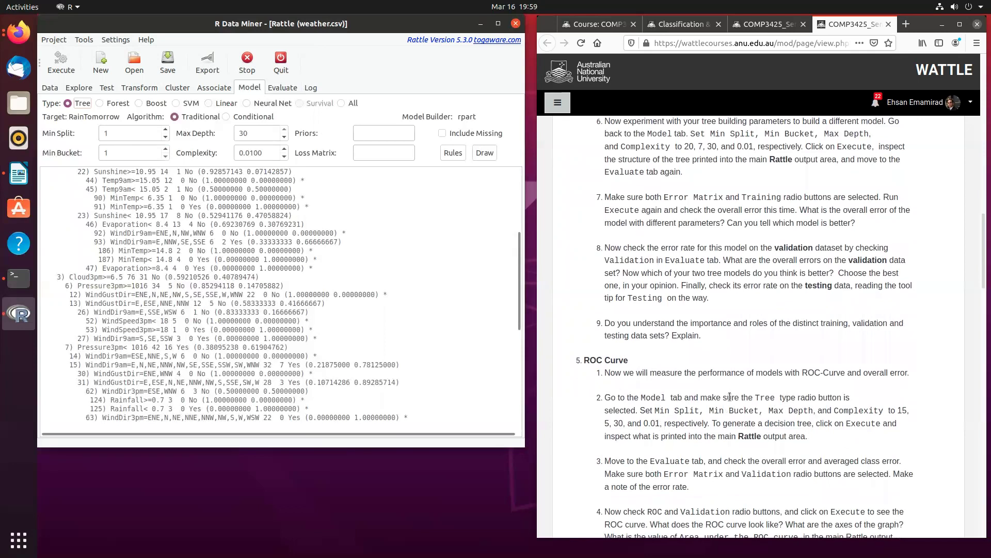
pyautogui.scroll(-3, 729, 397)
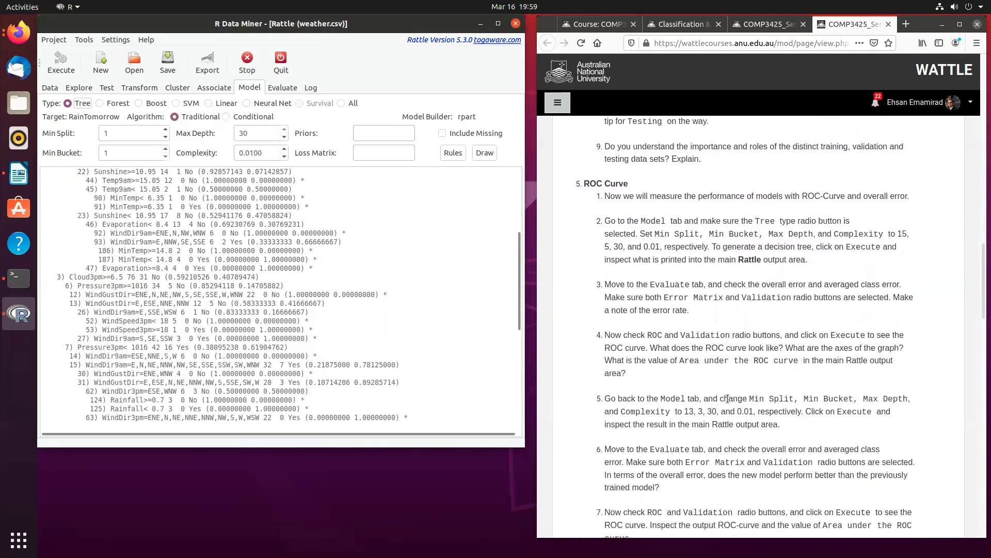